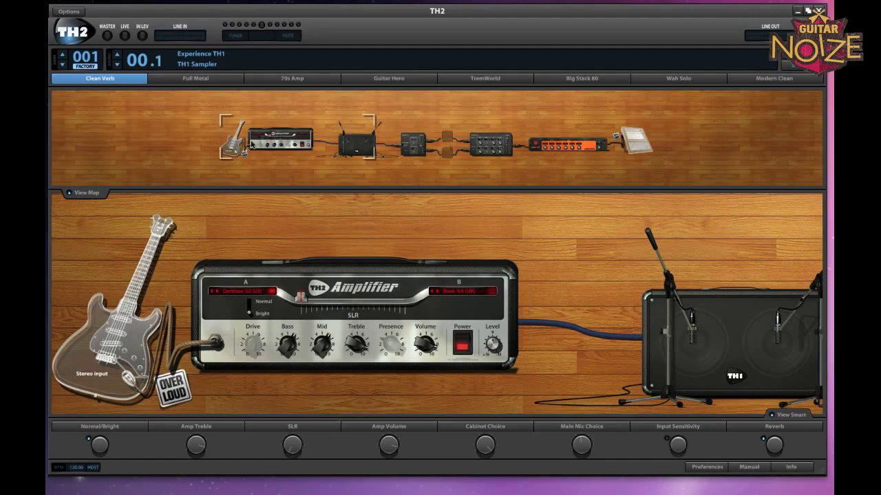
Step: Jump between the cabinet, Room Rev and input channel modules, then pan the rack across the chain
left_click(403, 147)
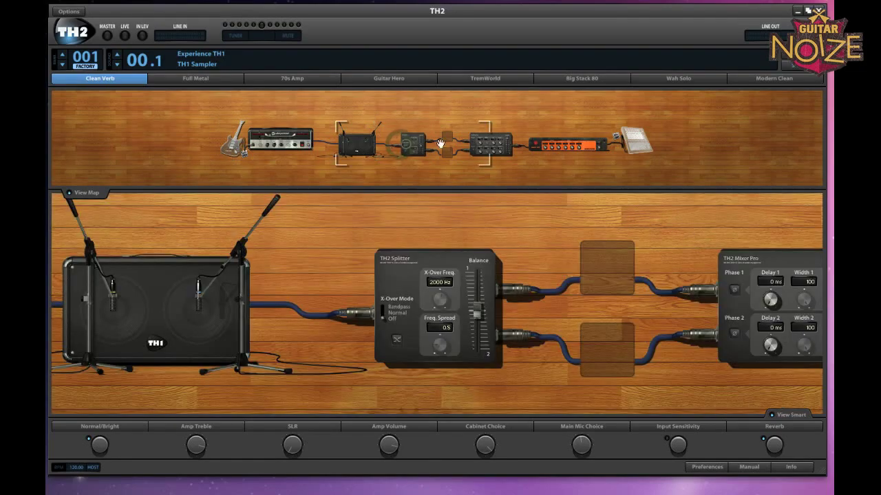
left_click(532, 149)
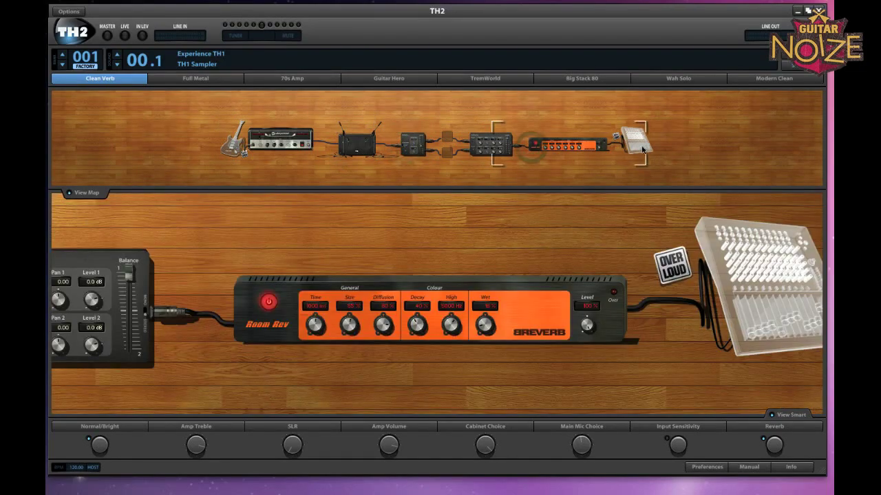
left_click(228, 146)
left_click(181, 169)
left_click_drag(153, 251, 389, 248)
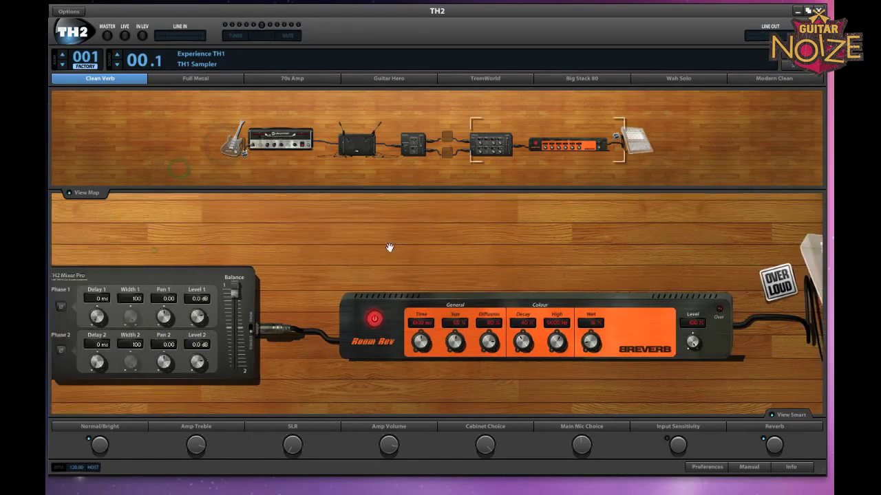
left_click_drag(212, 240, 456, 227)
left_click_drag(209, 222, 484, 227)
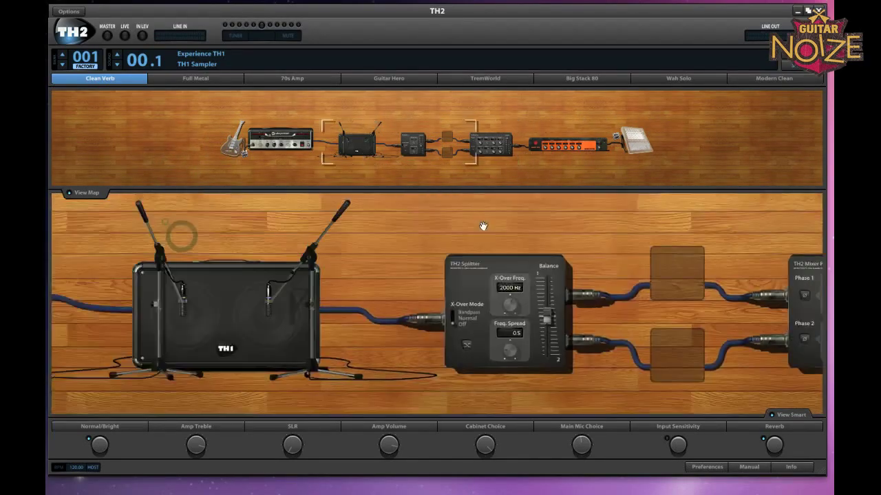
left_click_drag(230, 229, 495, 228)
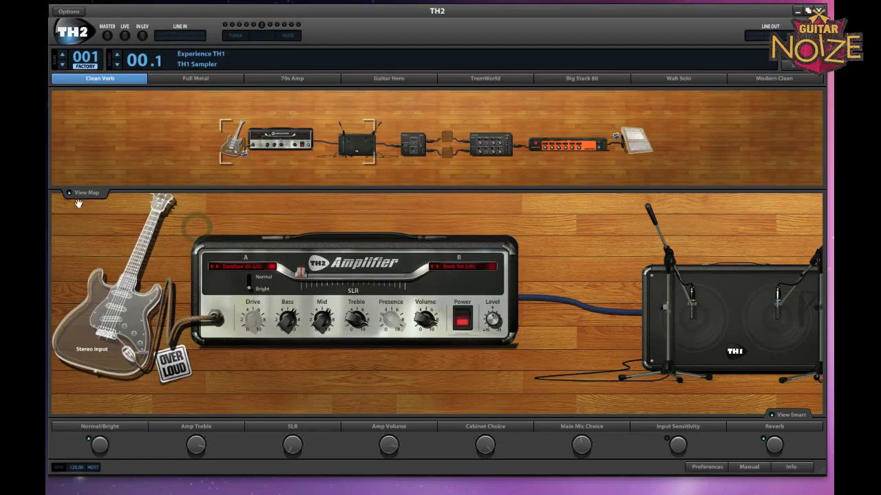
Step: Hide the chain map and pan the enlarged rack to the Room Rev reverb and back
left_click(81, 195)
left_click_drag(486, 157, 224, 153)
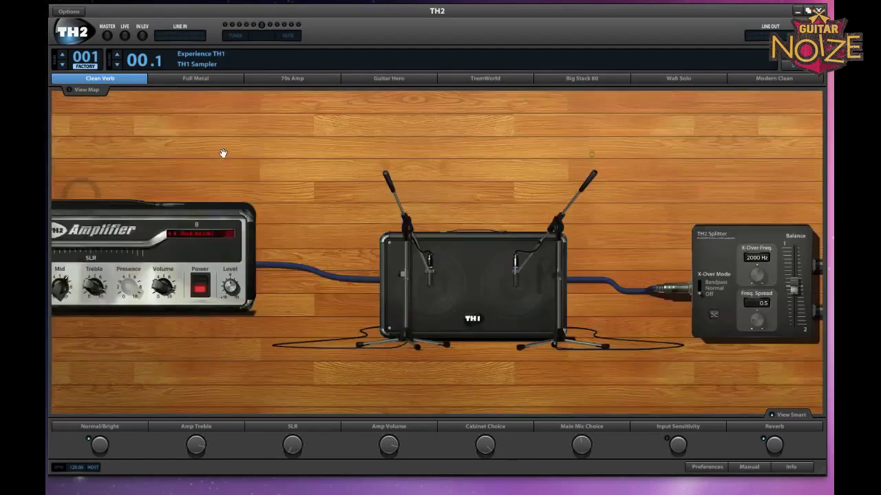
left_click_drag(591, 154, 389, 149)
left_click(470, 144)
left_click_drag(523, 148, 355, 154)
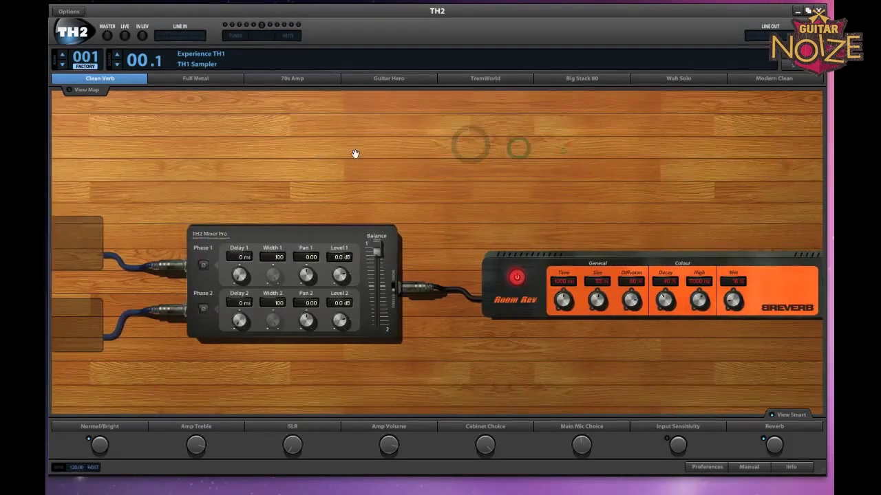
left_click(562, 147)
left_click_drag(225, 135, 564, 137)
left_click_drag(213, 133, 564, 138)
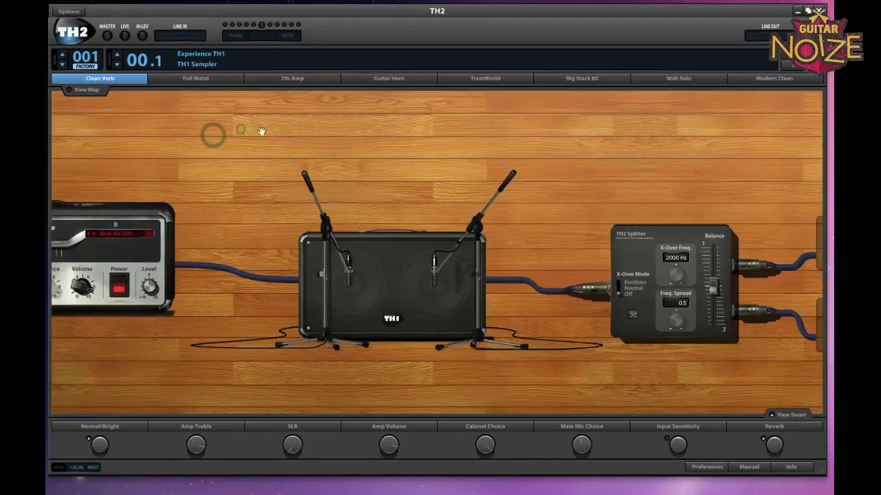
left_click_drag(259, 131, 560, 135)
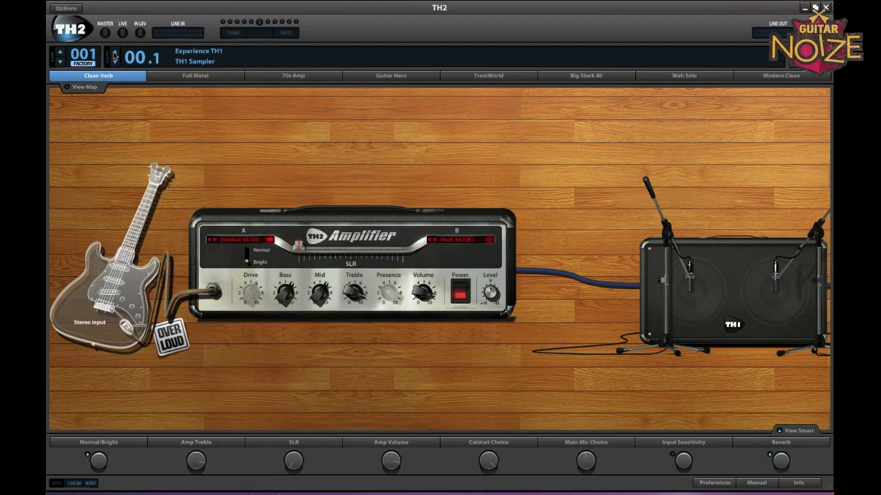
Step: Audition Full Metal, 70s Amp, Guitar Hero, TremWorld, Big Stack 80, Wah Solo and Modern Clean
left_click(195, 76)
left_click(277, 76)
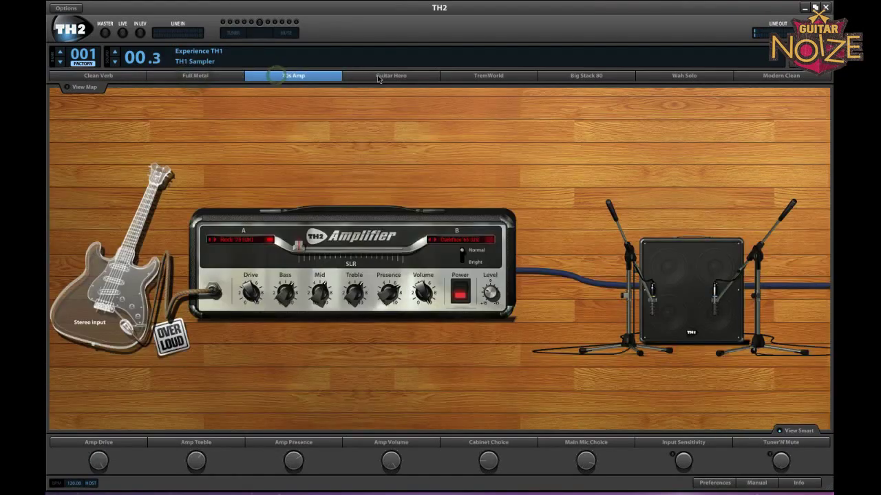
left_click(377, 75)
left_click(491, 75)
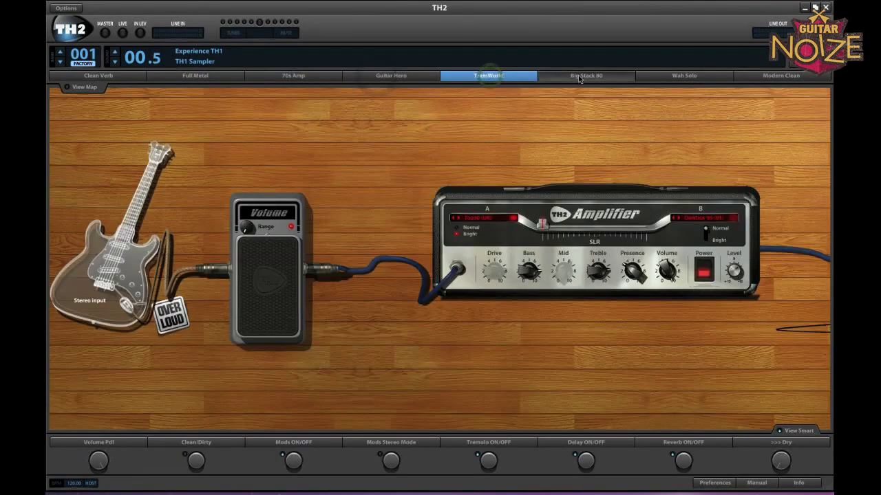
left_click(588, 76)
left_click(668, 76)
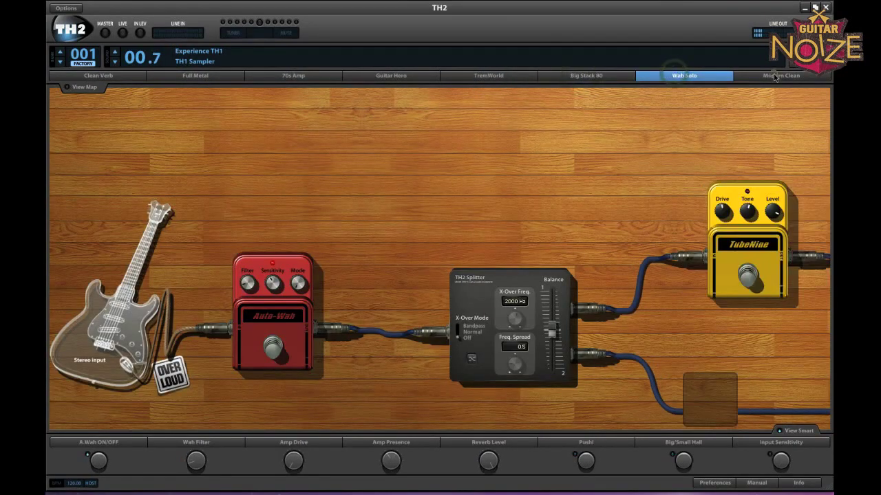
left_click(774, 76)
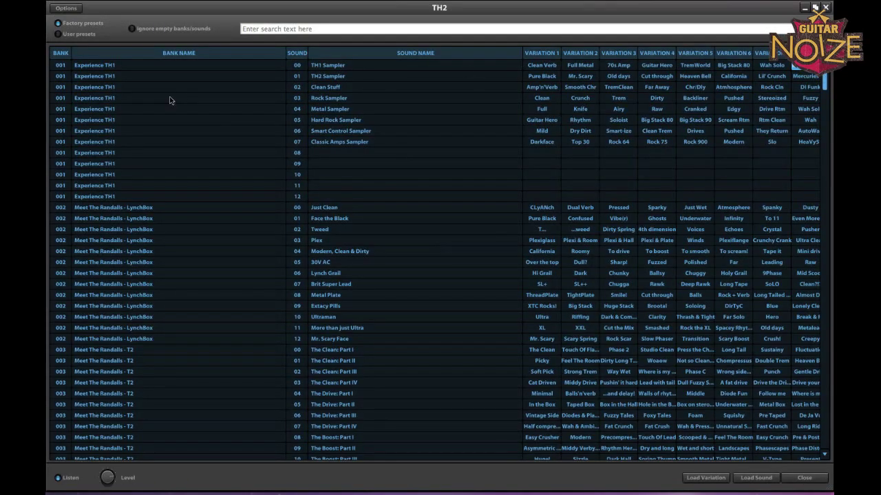
Step: Close the preset browser and load the Pure Black, Mr. Scary and Old days variations
scroll(765, 377, "down", 5)
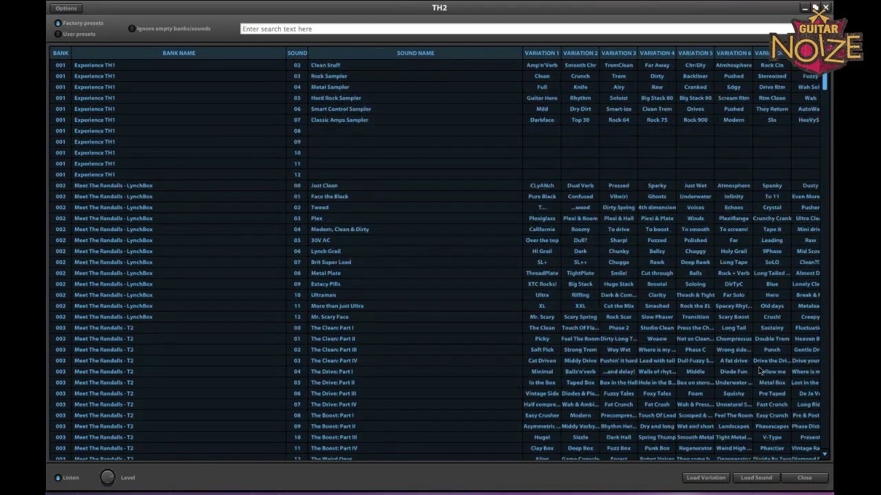
key("Escape")
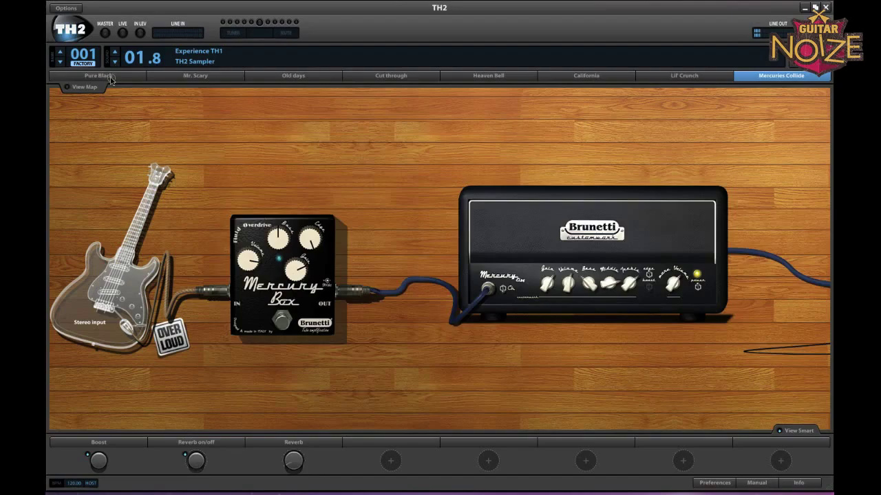
left_click(107, 77)
left_click(195, 77)
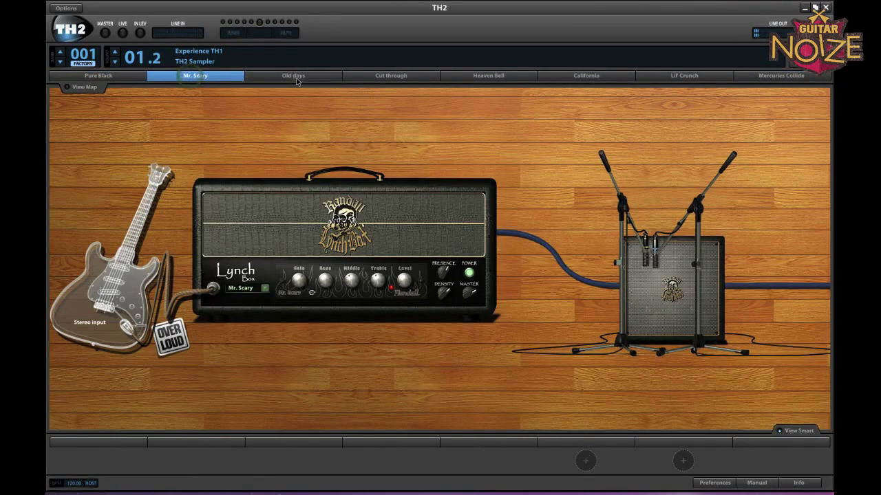
left_click(296, 75)
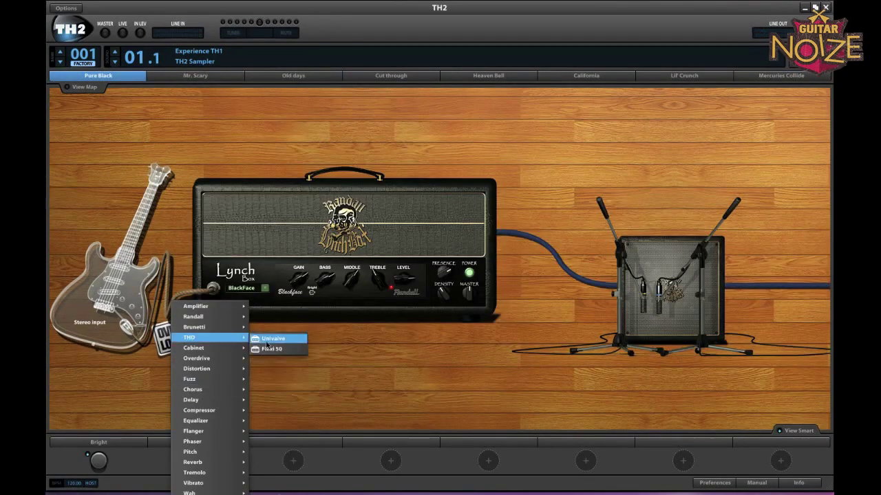
Step: Insert an Ensemble chorus pedal on the cable after the guitar
left_click(134, 317)
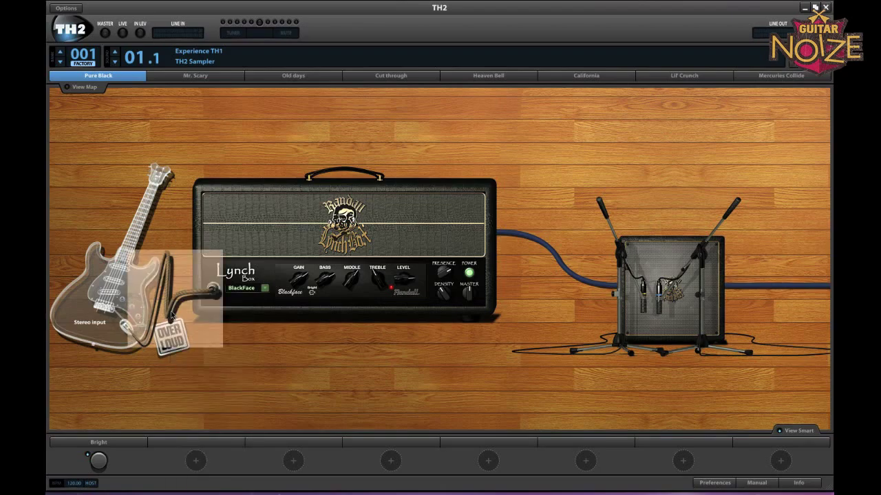
left_click(172, 310)
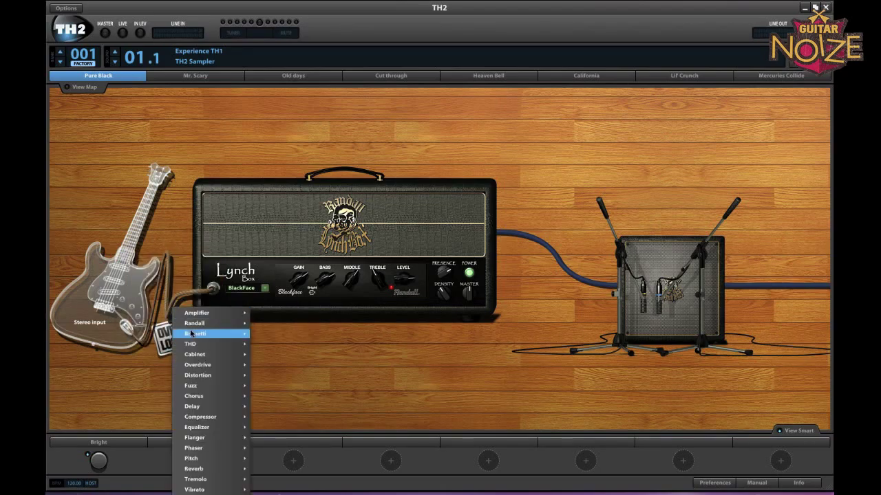
mouse_move(216, 396)
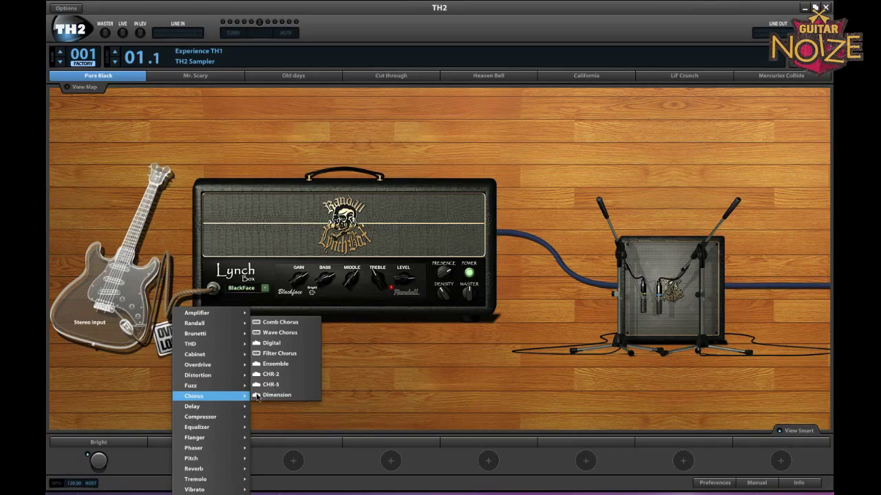
left_click(280, 364)
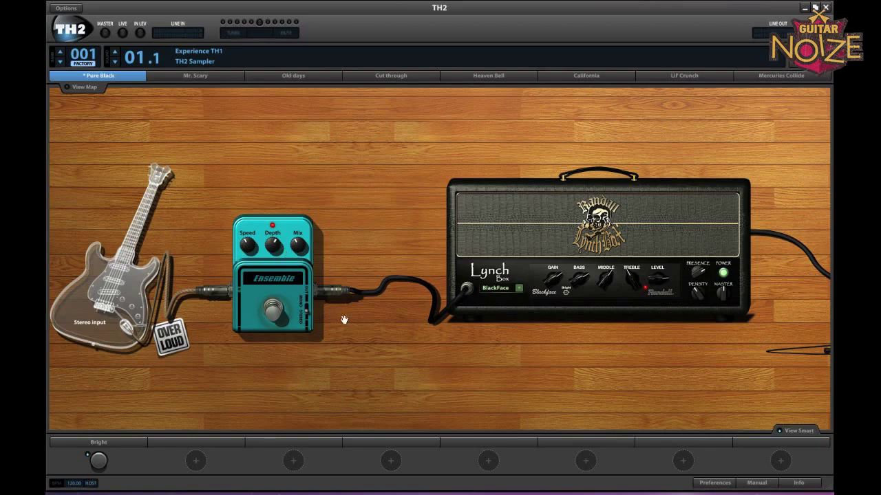
Step: Add a Tape Delay after the Ensemble pedal and bring the Lynch Box amp and cabinet into view
left_click(382, 292)
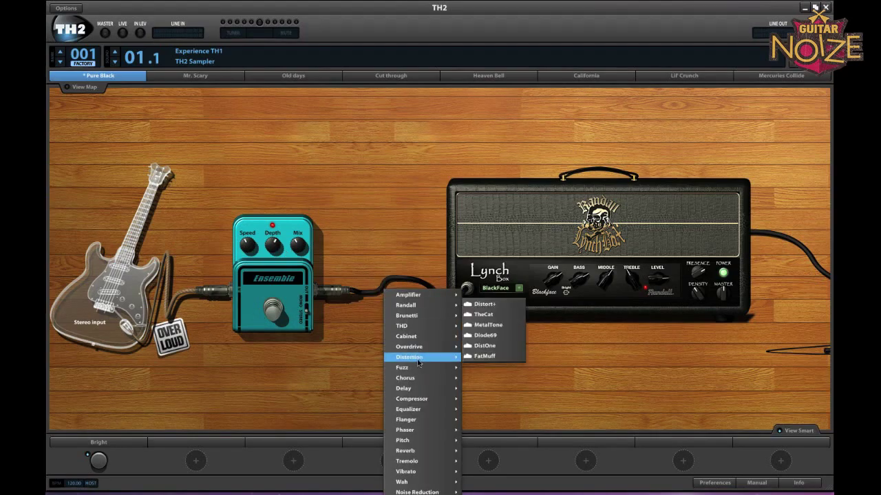
mouse_move(420, 367)
mouse_move(421, 388)
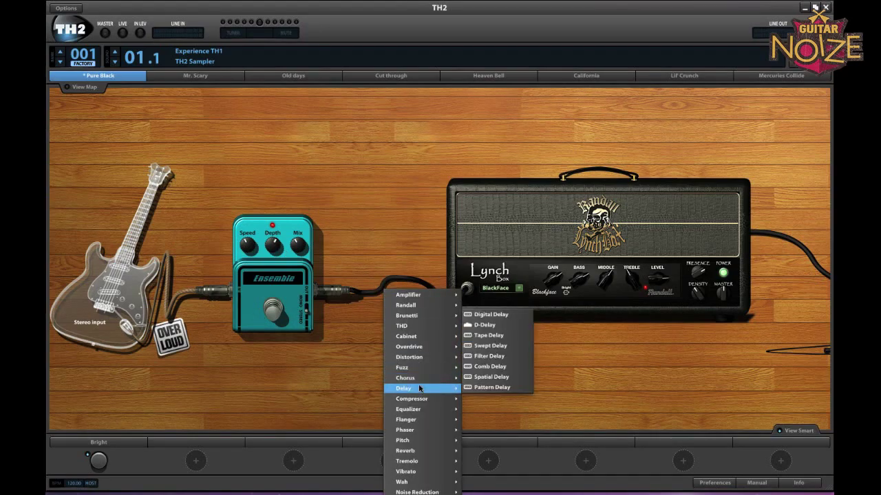
left_click(507, 336)
left_click_drag(770, 392, 233, 368)
left_click_drag(612, 360, 456, 355)
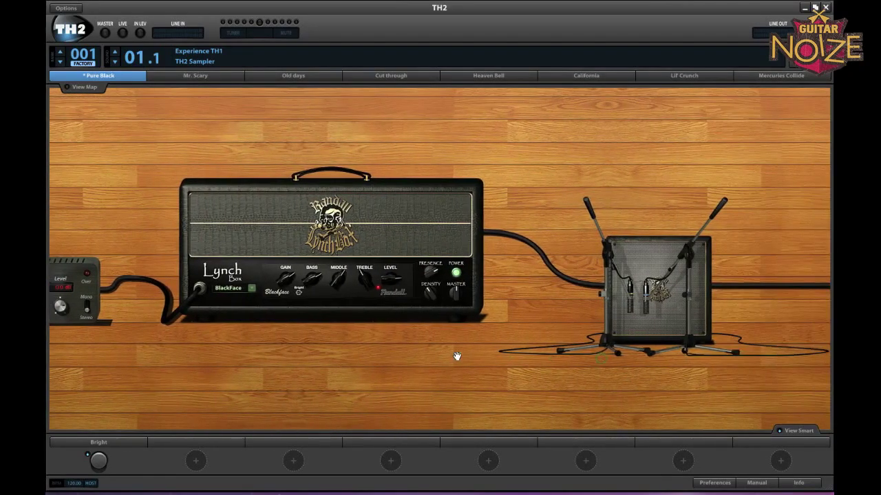
Step: Insert an Analog Flanger on the cable between the Lynch Box amp and the cabinet
right_click(533, 250)
left_click(520, 258)
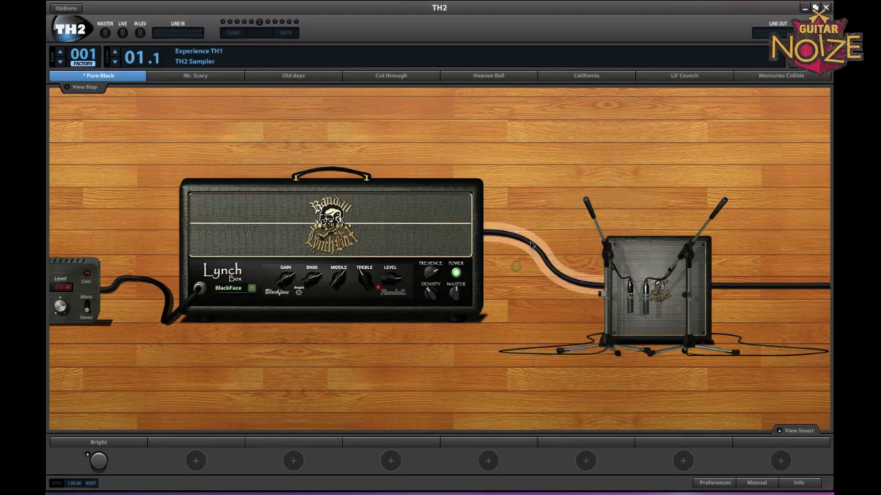
right_click(530, 245)
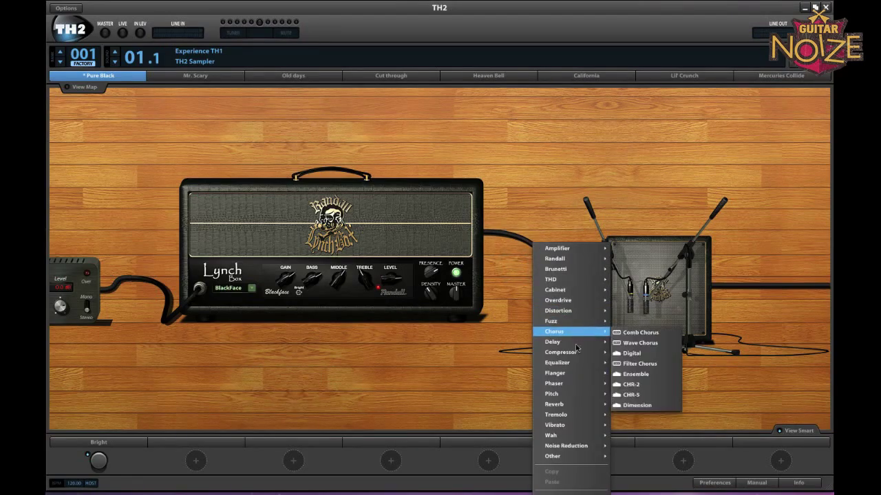
mouse_move(575, 373)
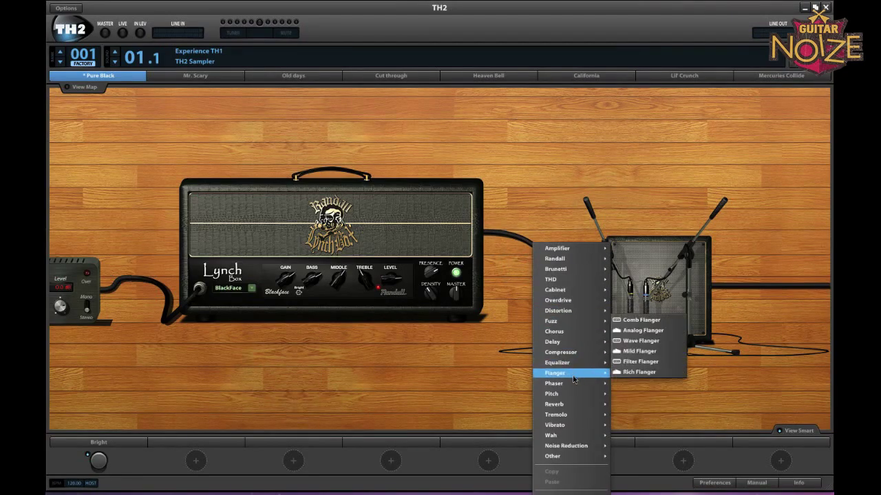
left_click(650, 333)
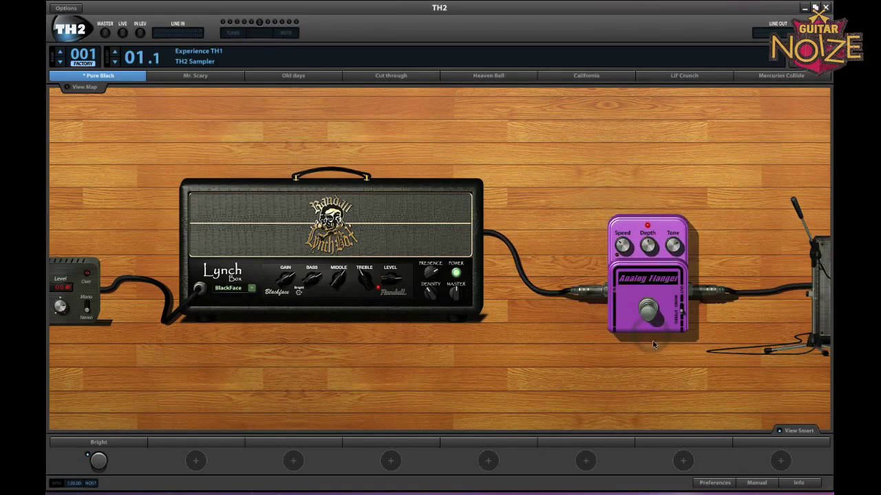
Step: Pan along the chain toward the splitter and list effects for the next cable
left_click_drag(609, 379, 358, 374)
left_click_drag(584, 386, 525, 385)
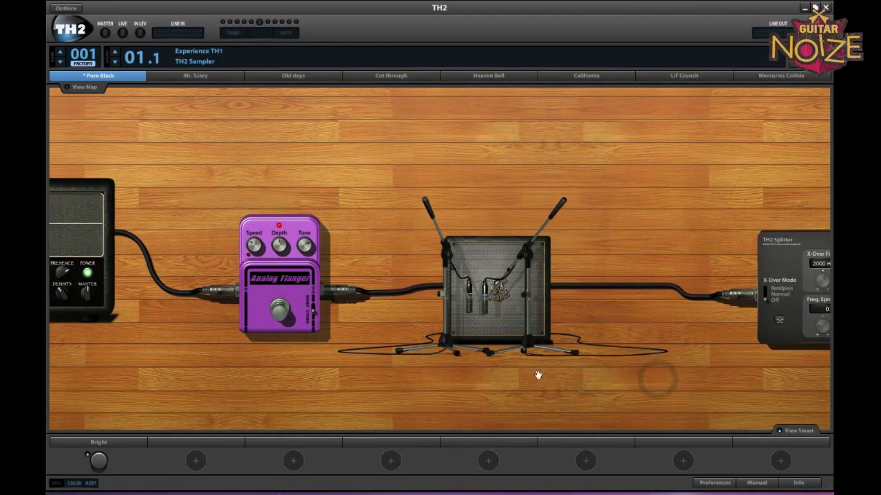
left_click(622, 293)
mouse_move(678, 457)
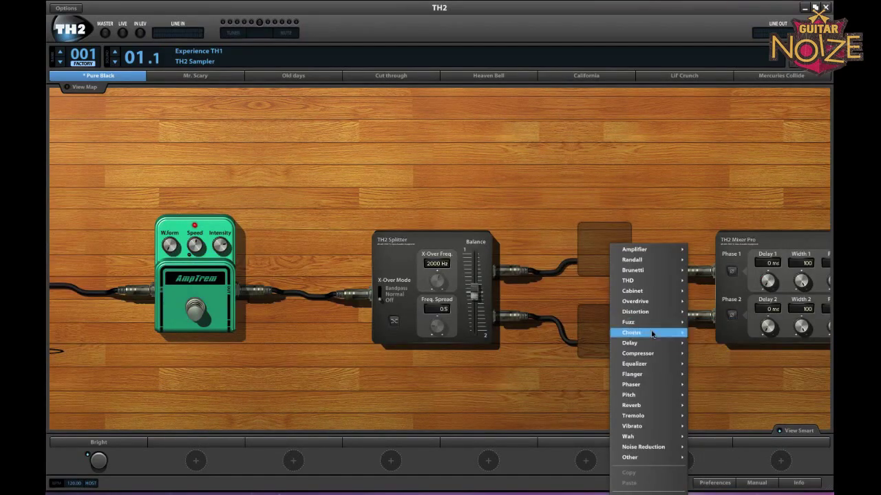
Step: Put a UniVibrato pedal in the lower parallel slot before the Mixer Pro
left_click(566, 182)
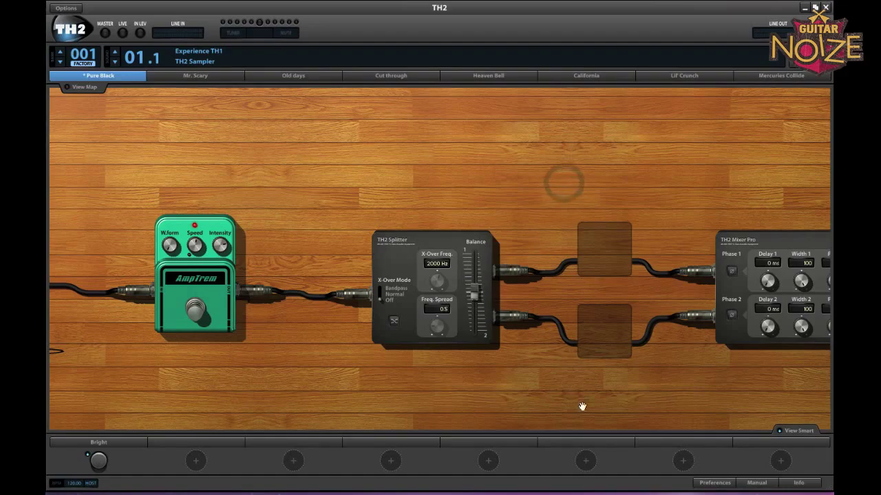
left_click_drag(582, 406, 409, 394)
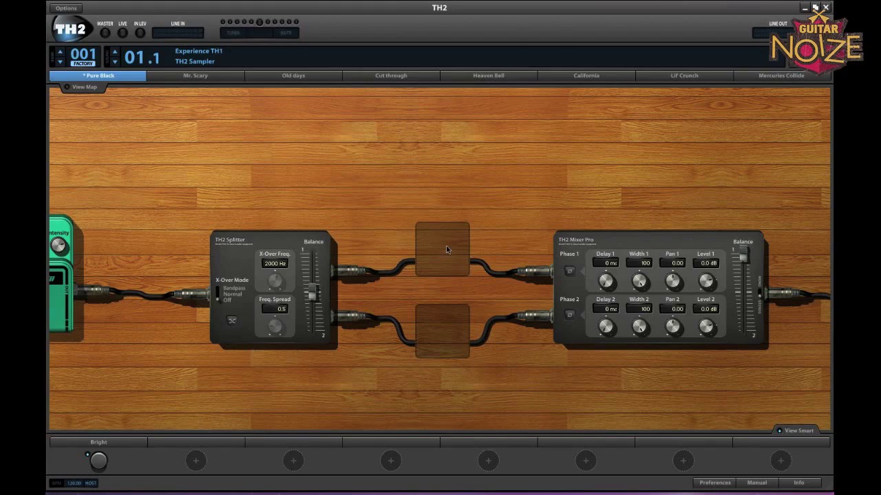
left_click(446, 327)
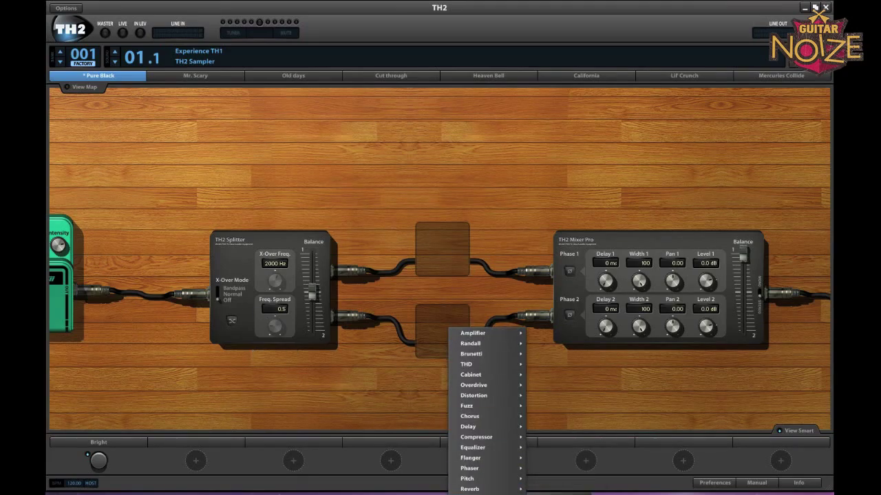
left_click(535, 399)
Step: Add TheCat distortion to the upper parallel slot and pan to the mixer and output
left_click(469, 211)
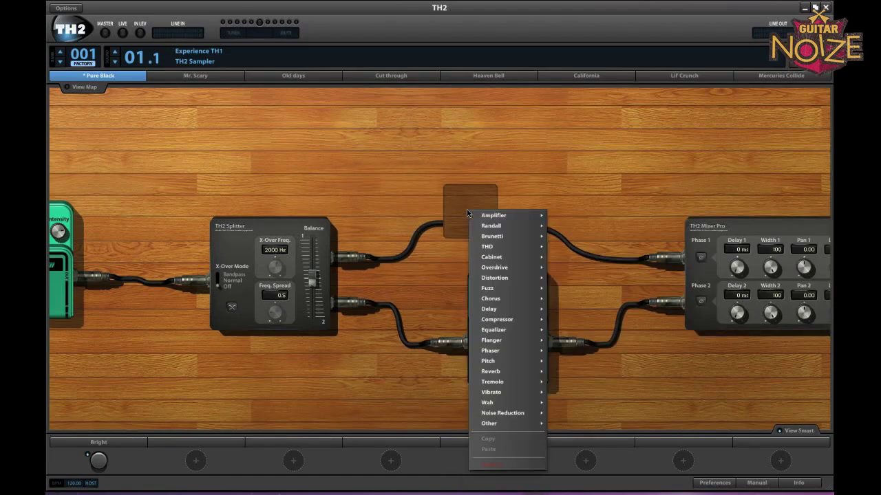
mouse_move(515, 281)
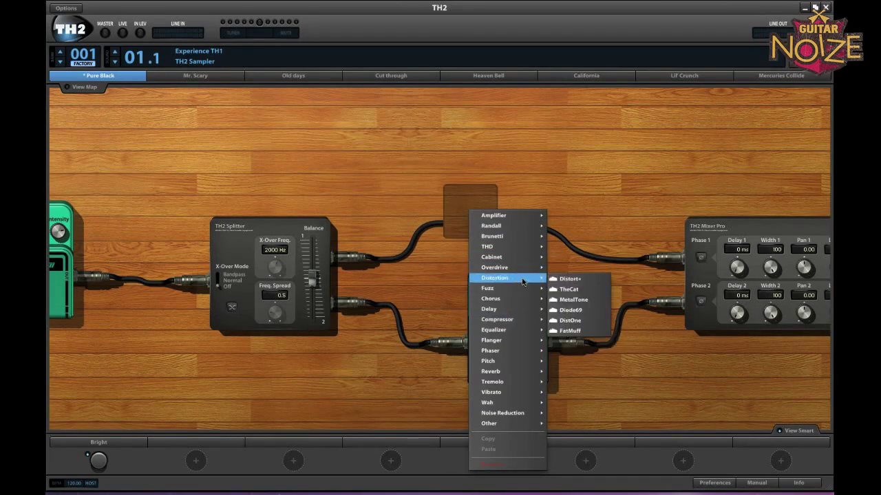
left_click(569, 289)
left_click_drag(585, 258, 302, 305)
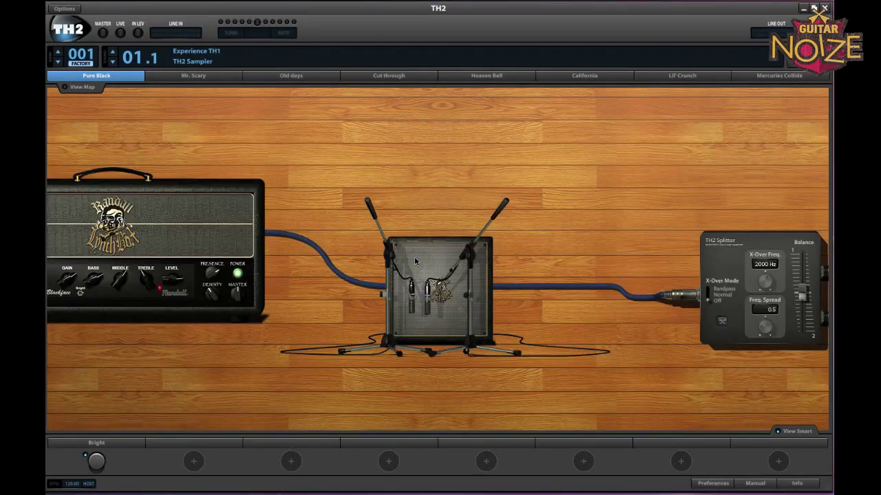
Step: Swap the cabinet to the Randall 2x12 CB, then the Randall 4x12 XLT100
right_click(415, 261)
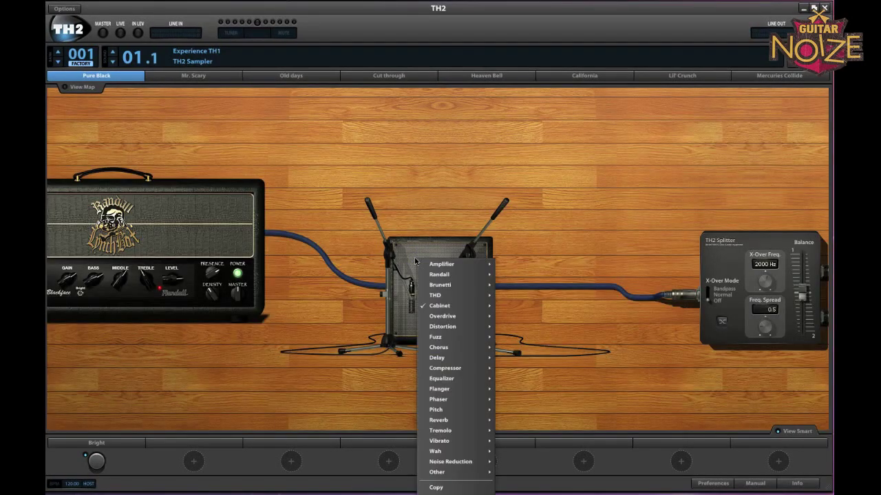
mouse_move(454, 275)
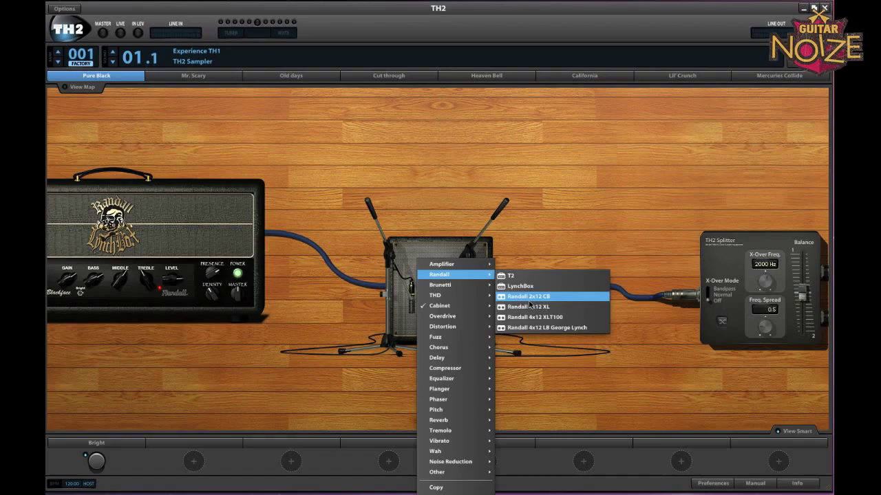
left_click(542, 297)
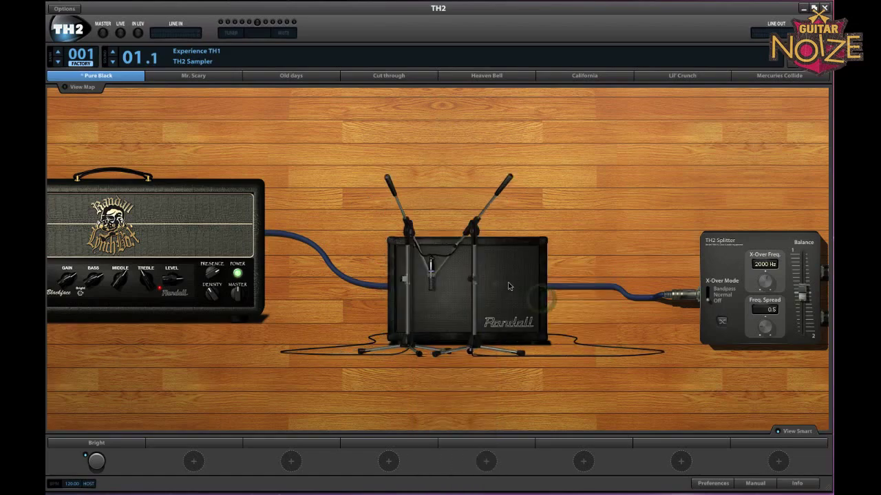
right_click(519, 295)
mouse_move(544, 299)
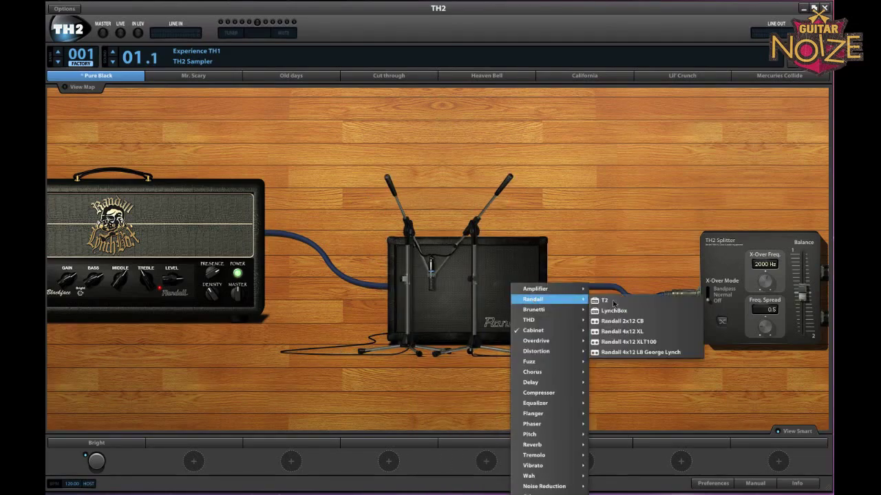
left_click(666, 344)
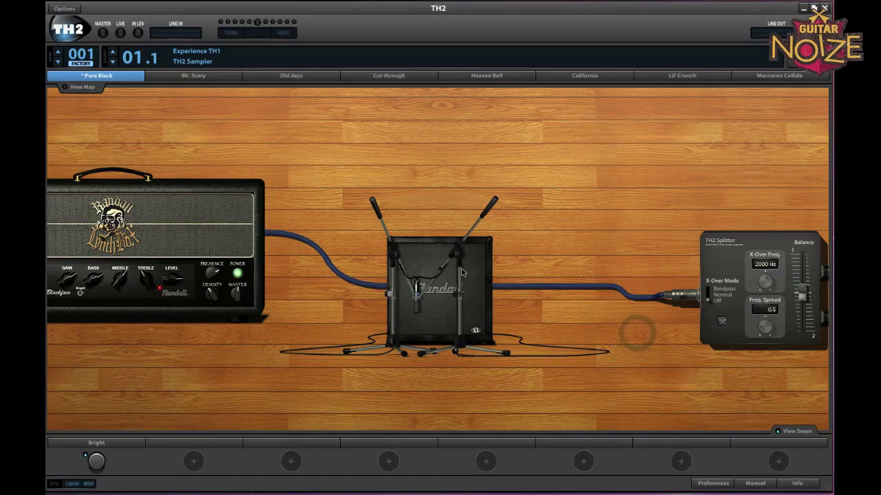
Step: Try the Brunetti 1x12 and TH1 4x12 cabinets, ending on the Brunetti 4x12 Custom
right_click(473, 269)
mouse_move(497, 295)
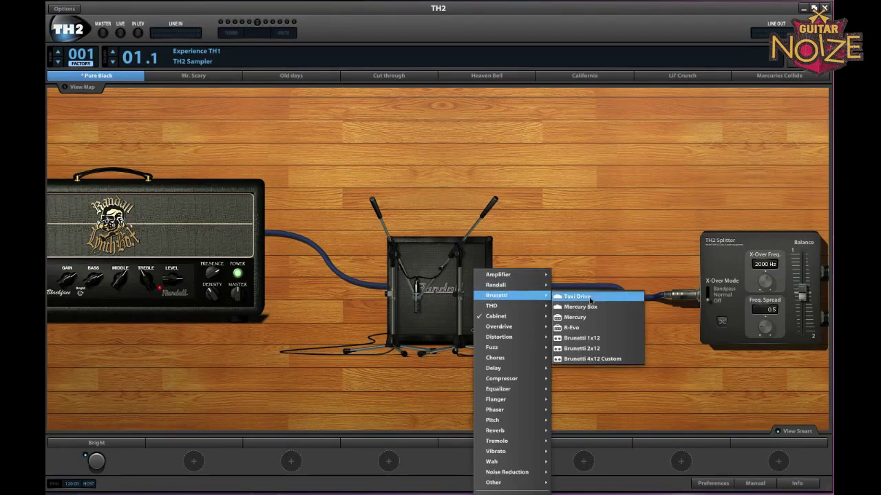
left_click(601, 337)
right_click(474, 306)
mouse_move(504, 346)
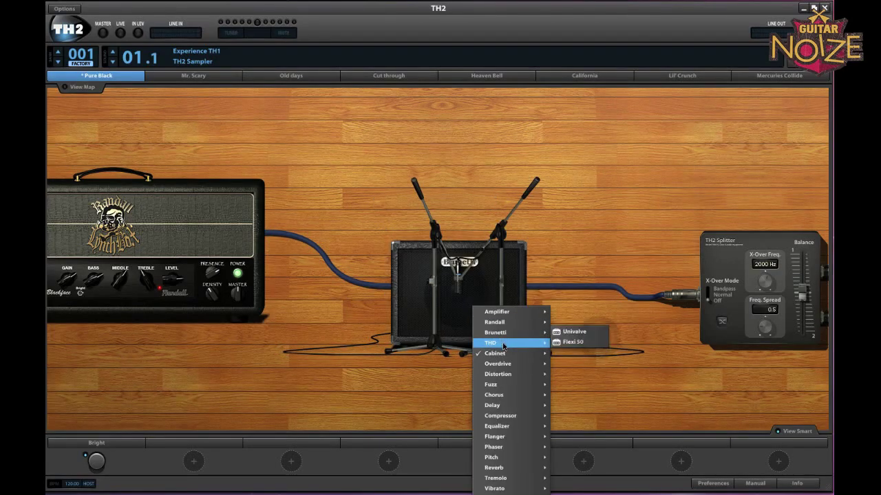
left_click(581, 352)
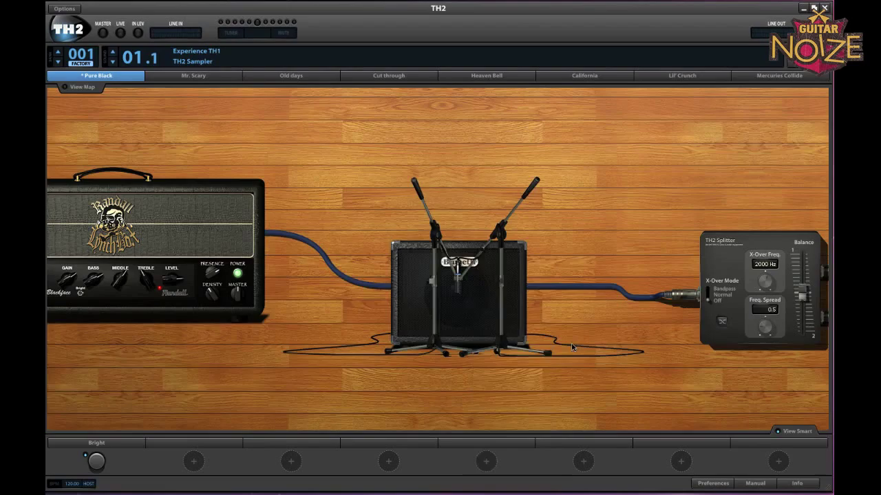
right_click(463, 280)
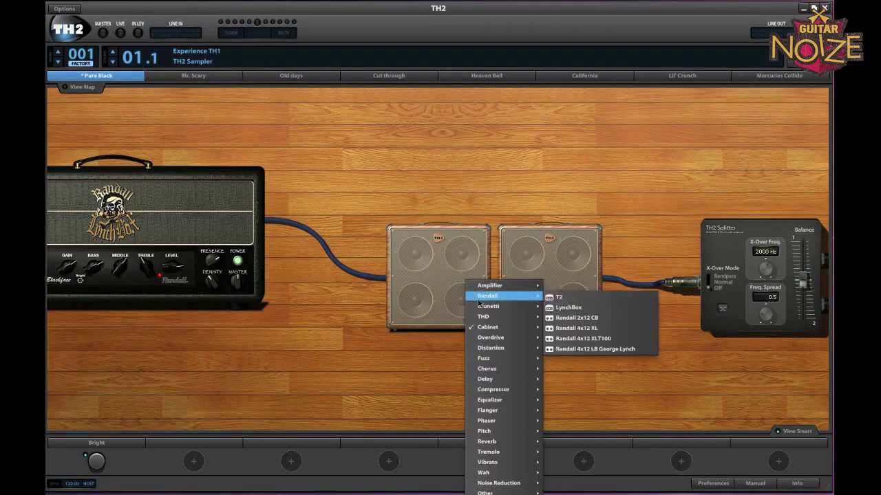
mouse_move(484, 317)
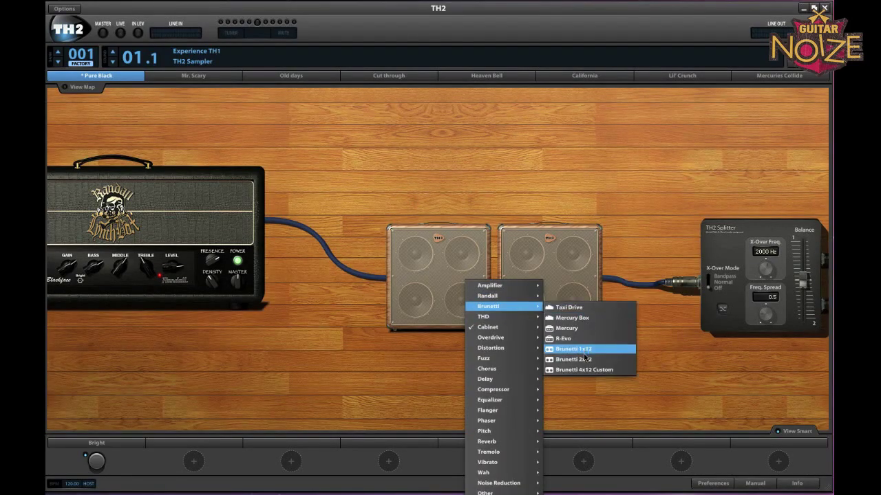
left_click(582, 370)
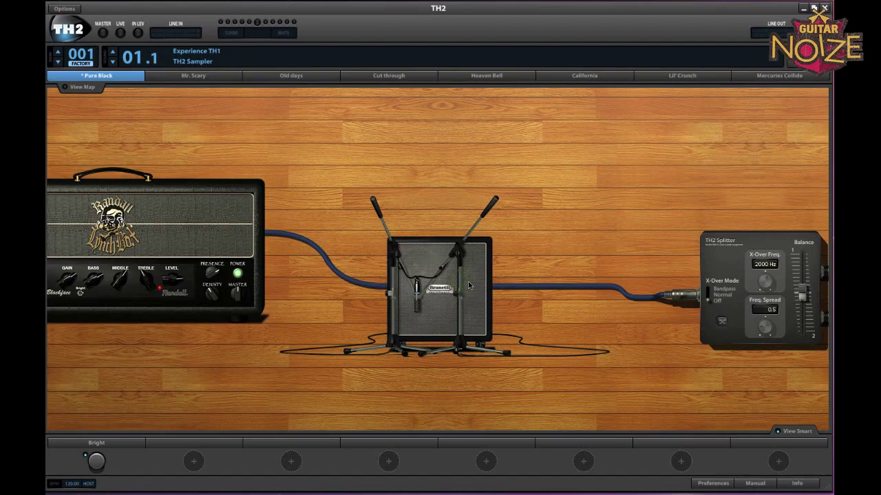
Step: Raise the right microphone above the cabinet top and move a mic across the cabinet front
left_click_drag(458, 279, 461, 229)
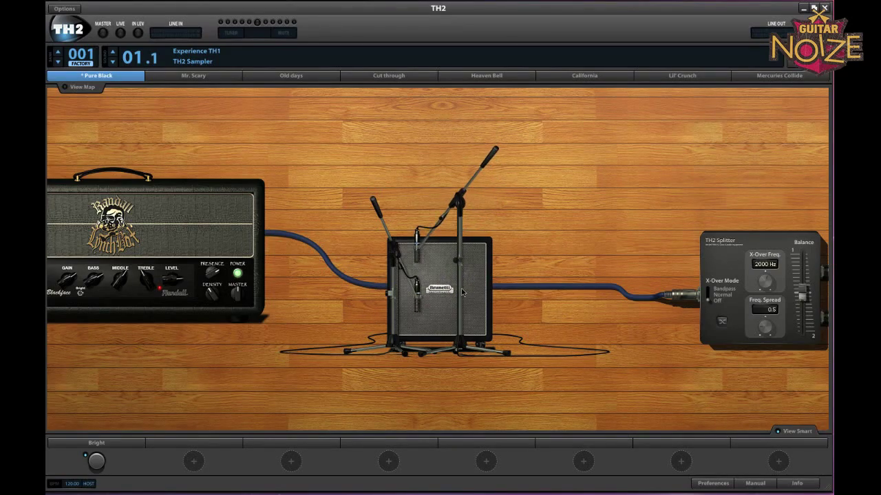
left_click_drag(418, 259, 475, 260)
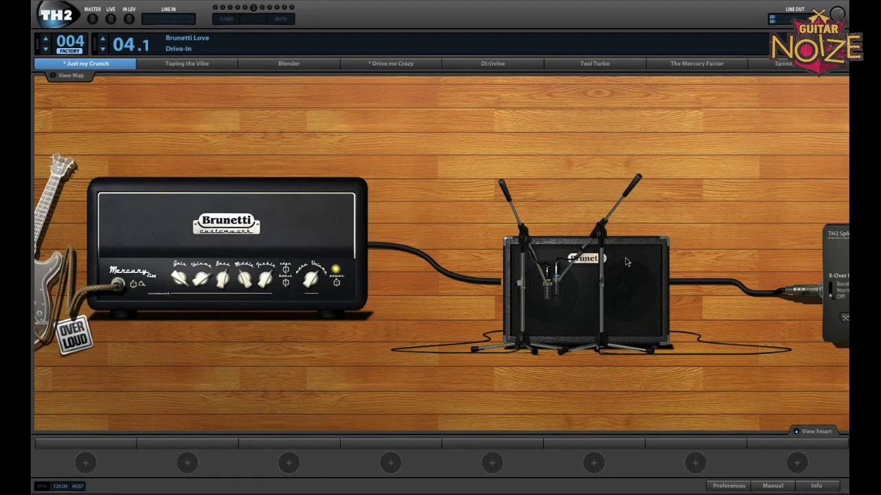
Step: In the cabinet editor, reposition the mics, set Mic-A to AustriaGold414 and adjust its distance
left_click(626, 261)
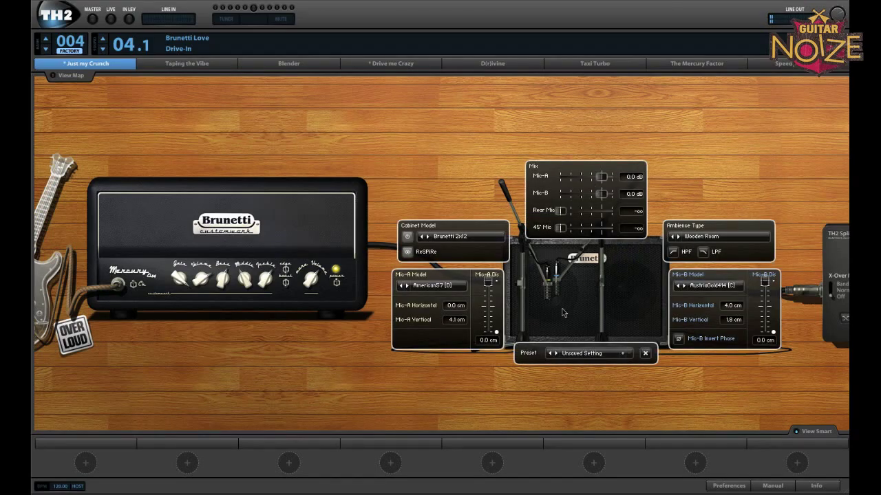
left_click_drag(563, 313, 592, 213)
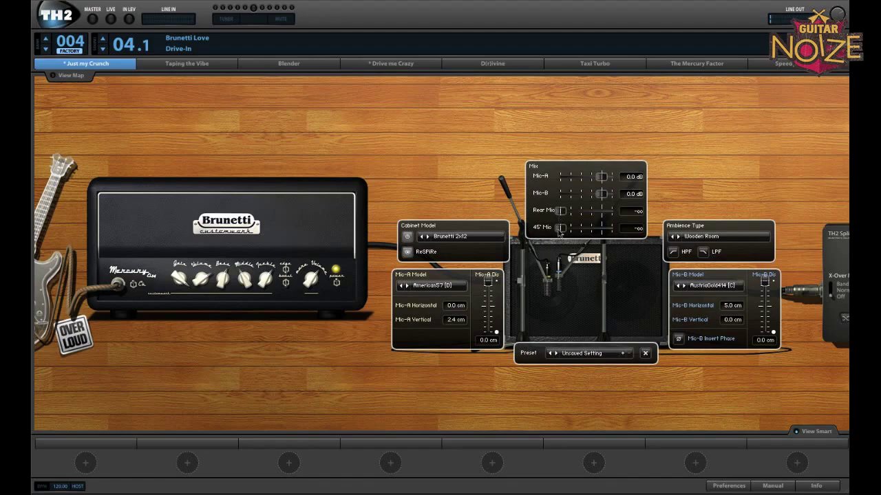
left_click(443, 285)
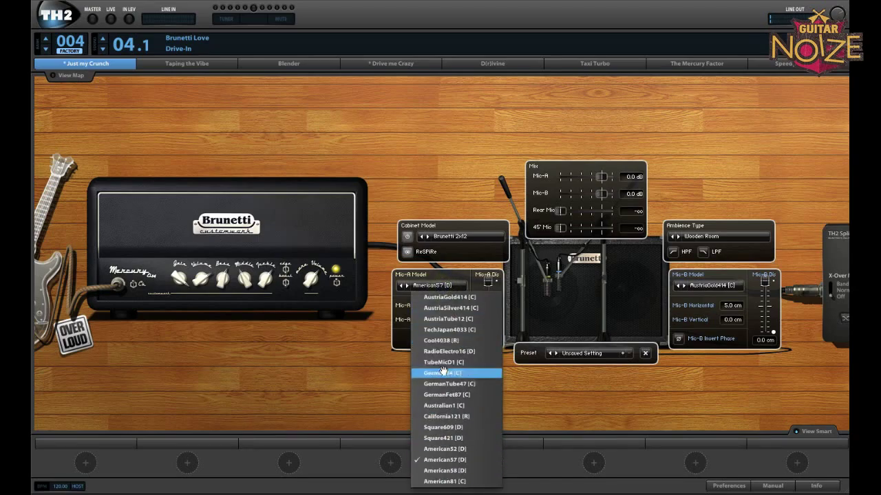
left_click(450, 297)
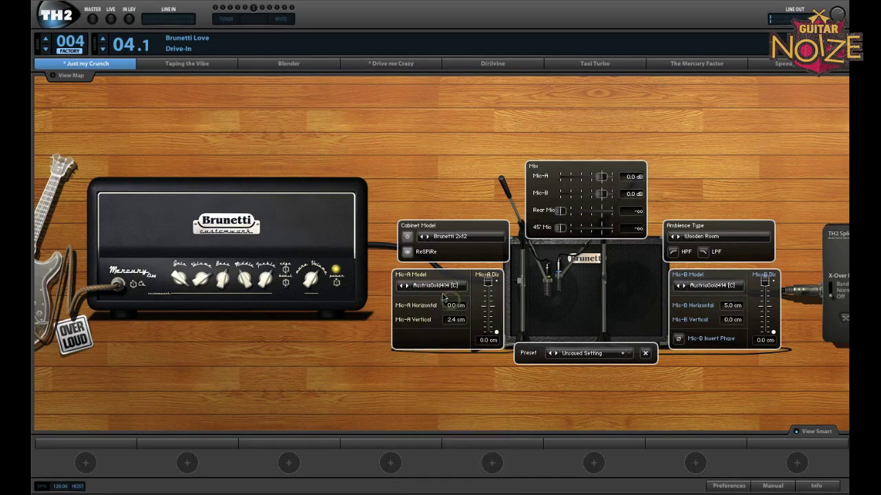
left_click(446, 286)
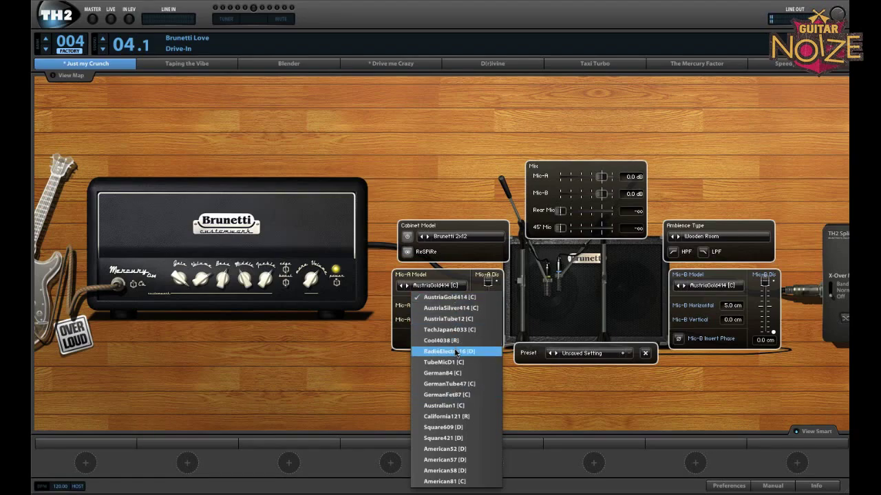
left_click(451, 297)
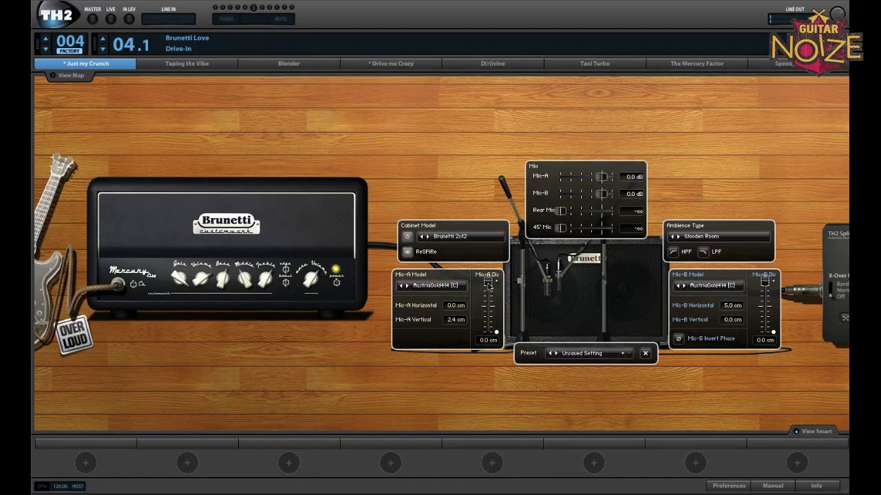
mouse_move(487, 283)
left_mouse_down()
mouse_move(487, 332)
mouse_move(487, 282)
left_mouse_up()
Step: Set Mic-B to the California121 model with its phase inverted
left_click(712, 286)
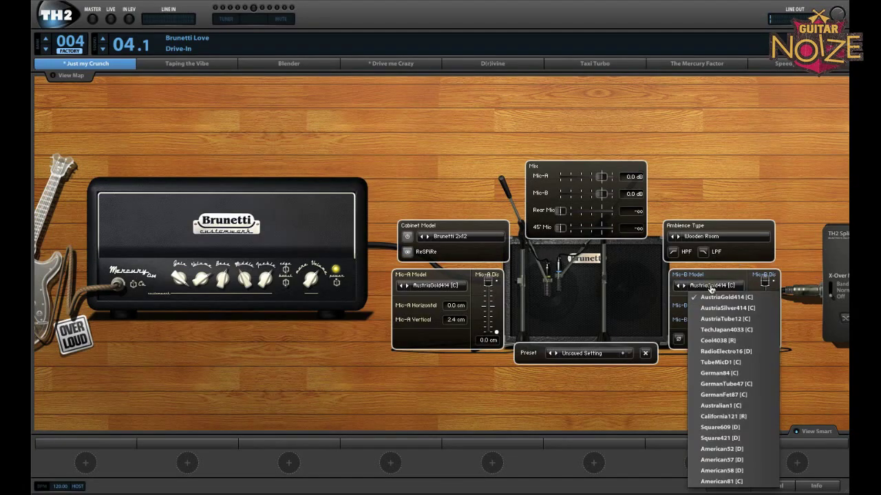
left_click(720, 416)
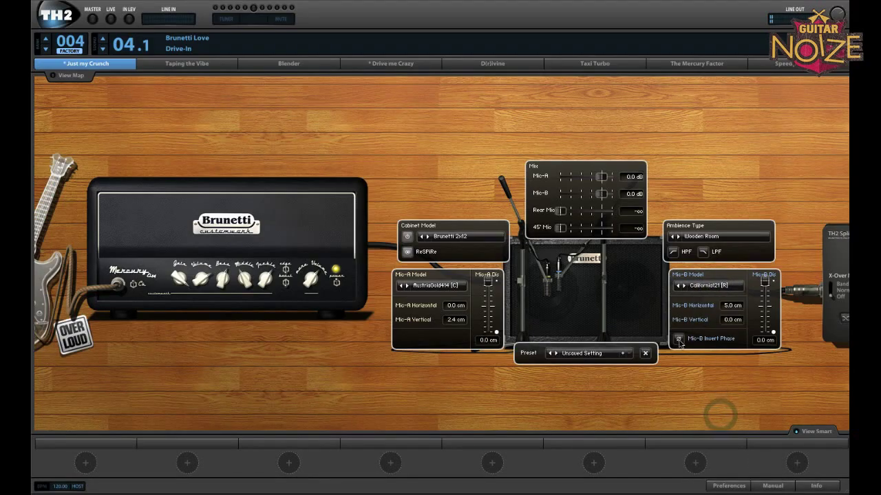
left_click(678, 340)
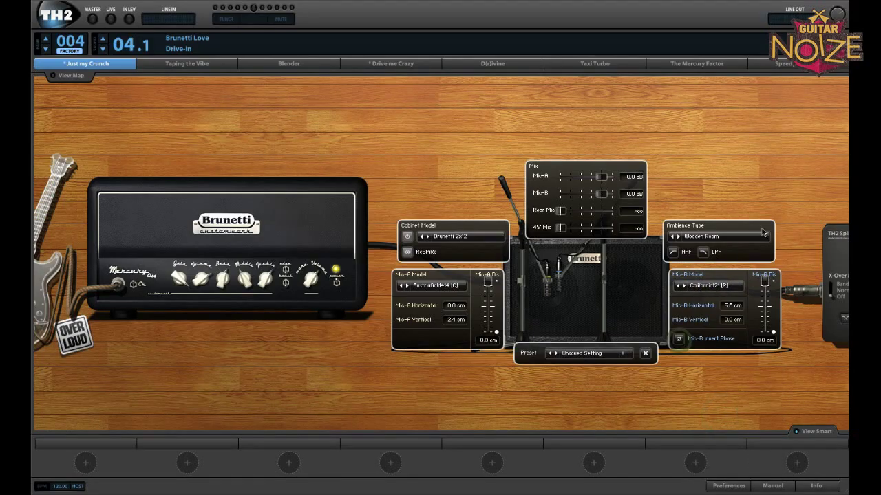
Step: Set the cabinet's Ambience Type to None, after briefly trying Closet
left_click(718, 238)
left_click(715, 245)
left_click(715, 238)
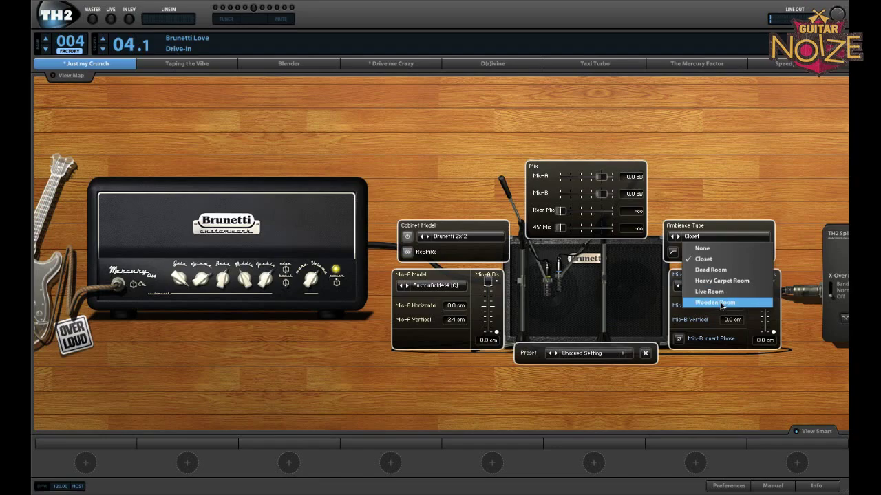
left_click(701, 248)
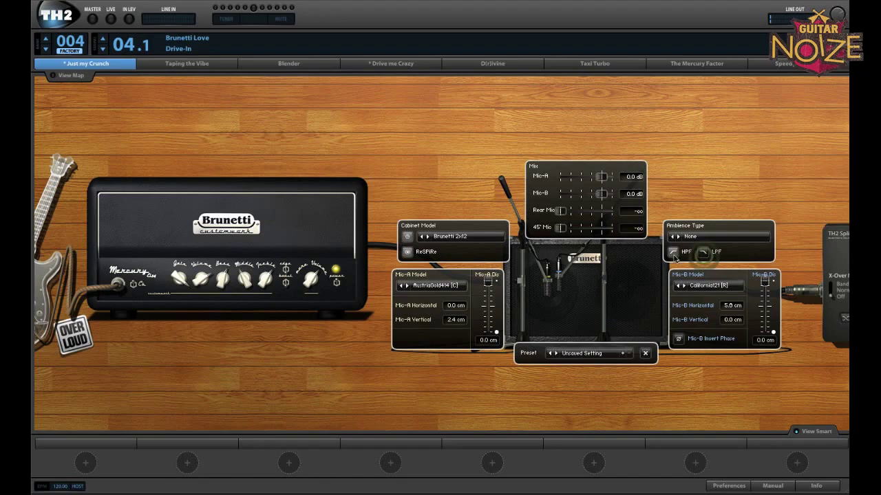
Step: Audition the 1x12 Clst UK, 4x12 Vintage (UK) and Randall 2x12 CB cabinet models
left_click(454, 240)
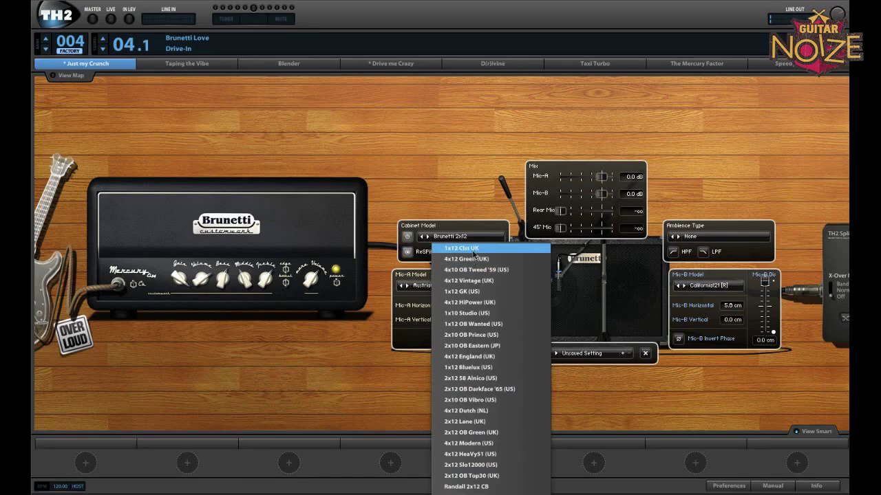
left_click(471, 249)
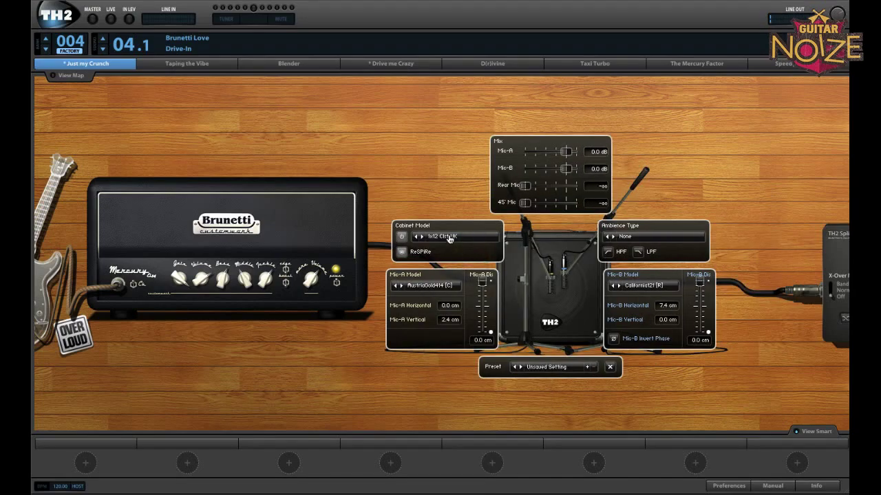
left_click(449, 240)
left_click(464, 281)
left_click(453, 238)
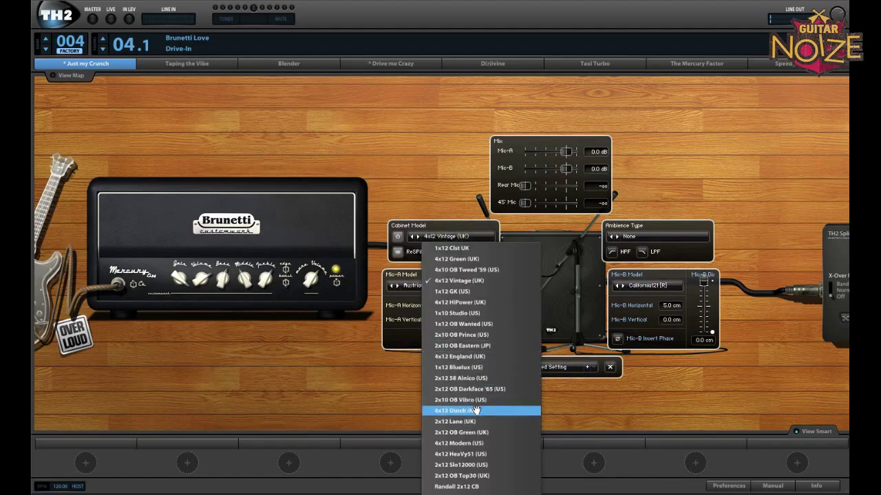
left_click(472, 486)
Step: Try the Randall 4x12 LB and Brunetti 4x12 Custom cabinets, settling on the Brunetti 1x12
left_click(457, 240)
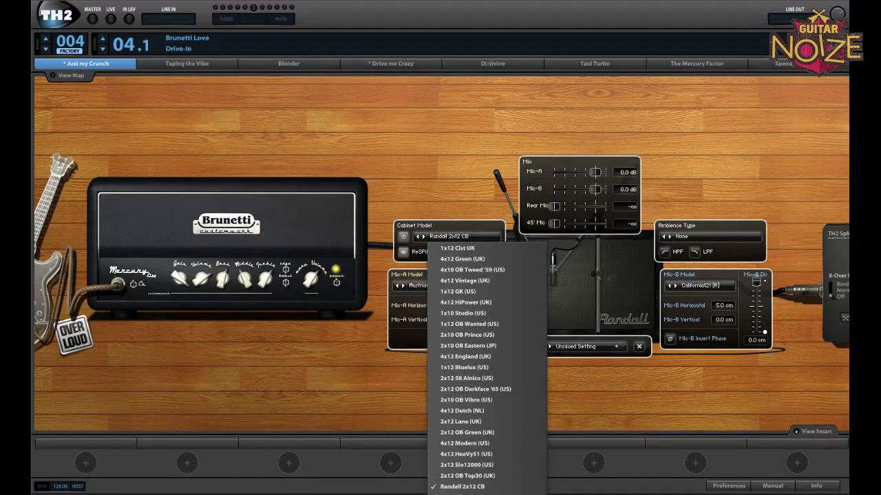
key("Down")
key("Return")
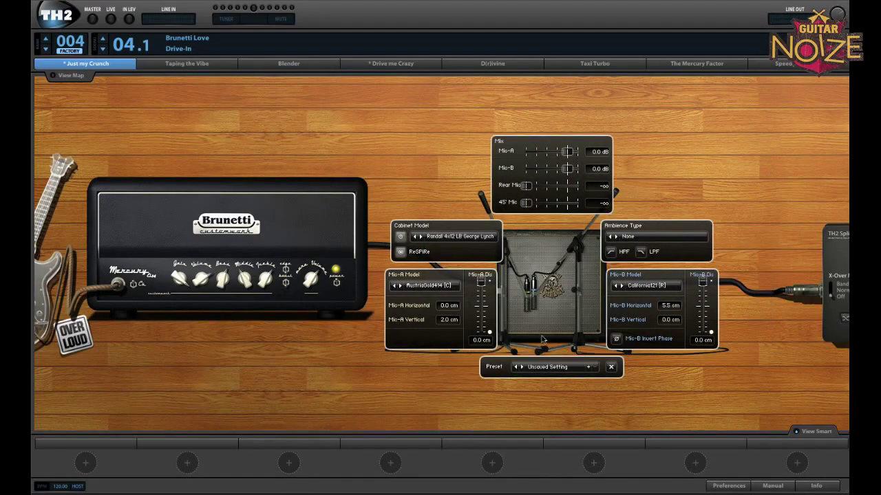
left_click(449, 240)
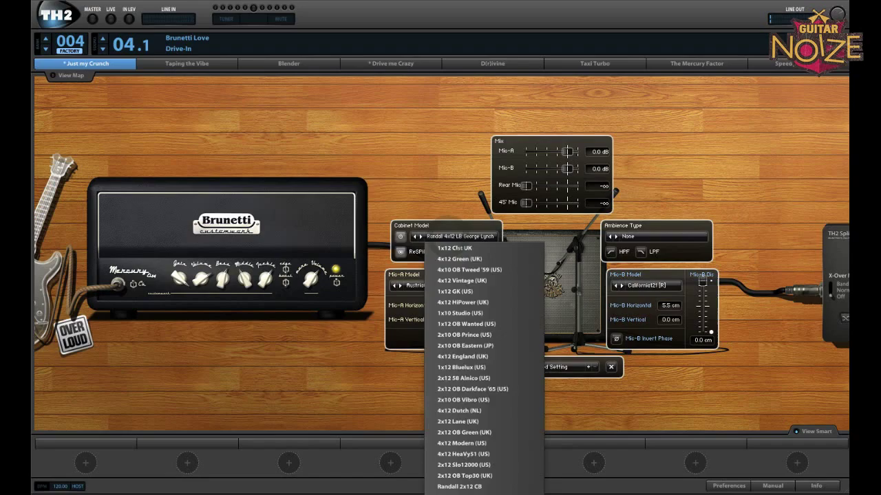
left_click(501, 463)
left_click(454, 242)
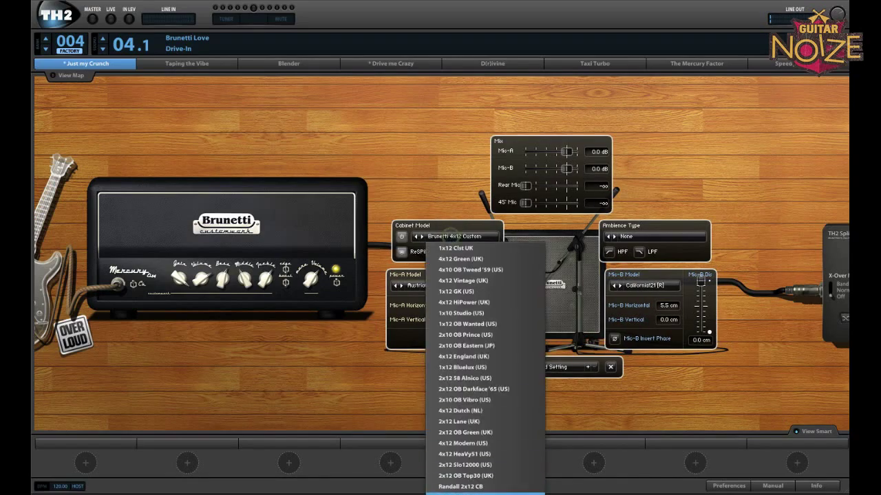
left_click(454, 245)
left_click(451, 236)
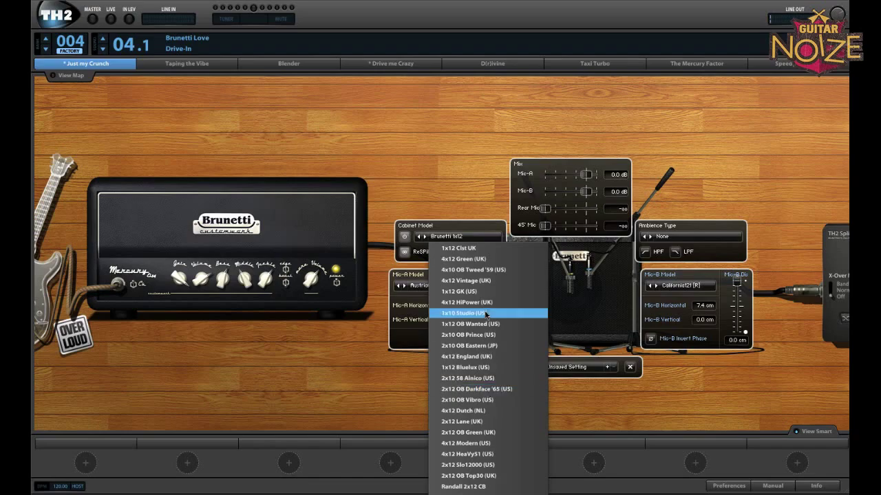
left_click(491, 454)
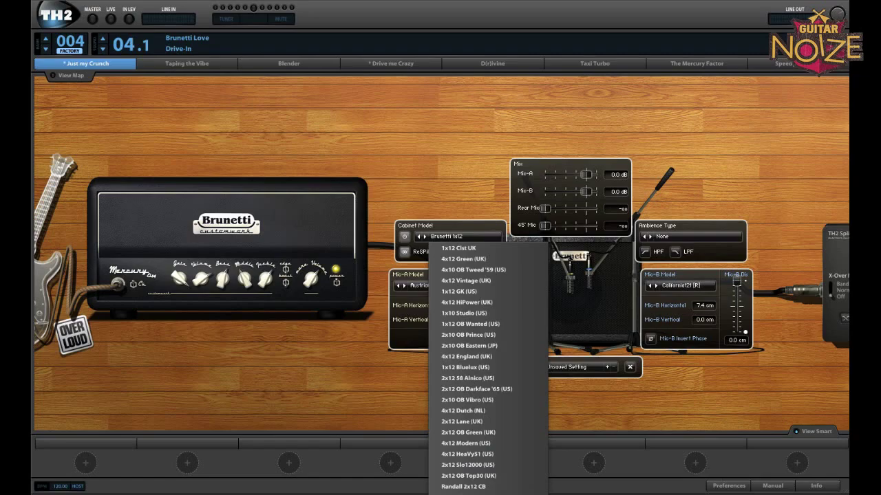